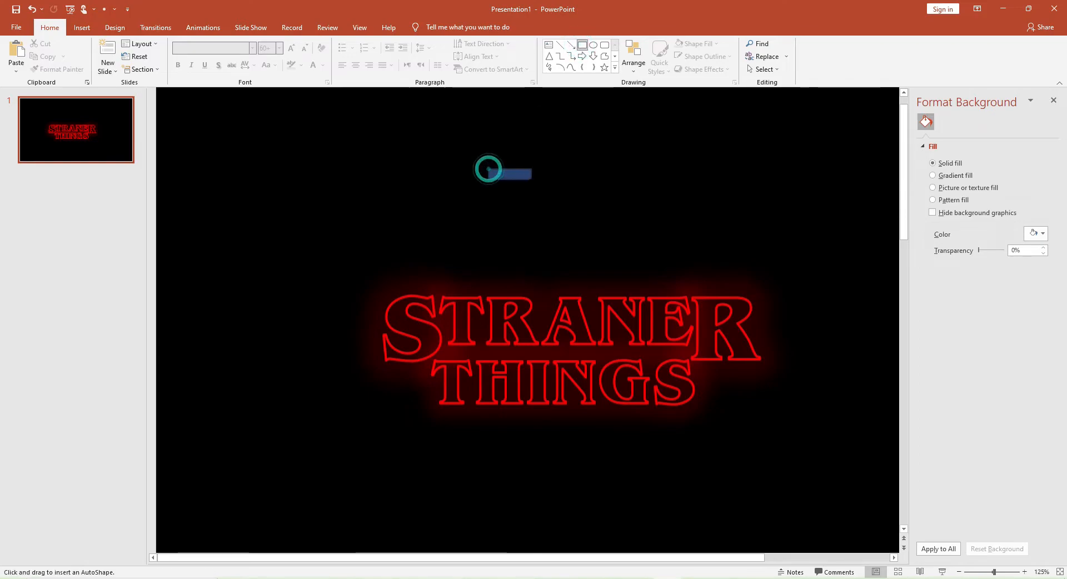
Step: Give the small rectangle above the title a red outline and no fill
right_click(538, 174)
click(575, 146)
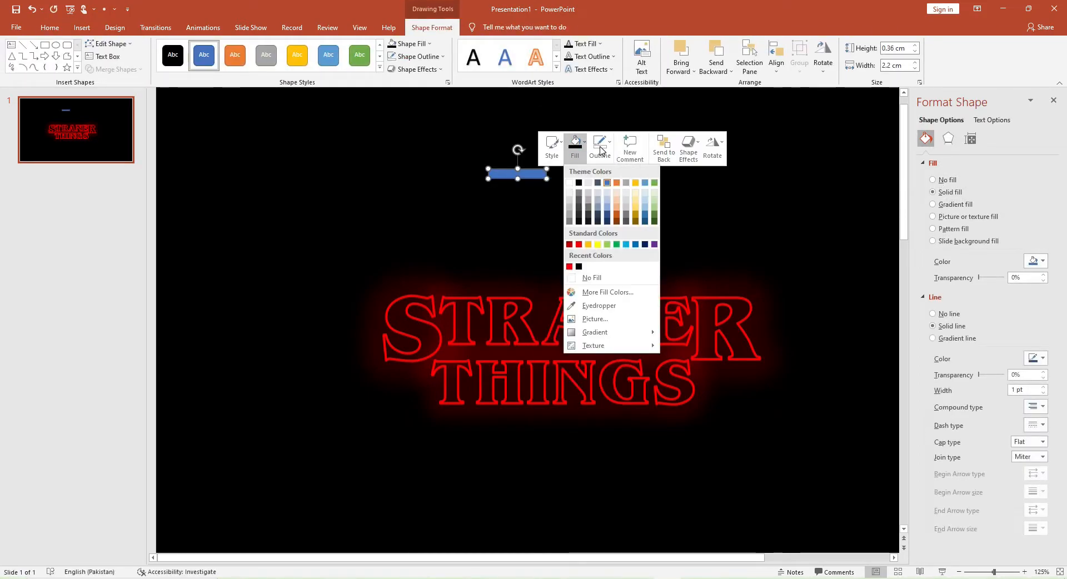
click(600, 147)
click(603, 248)
click(575, 146)
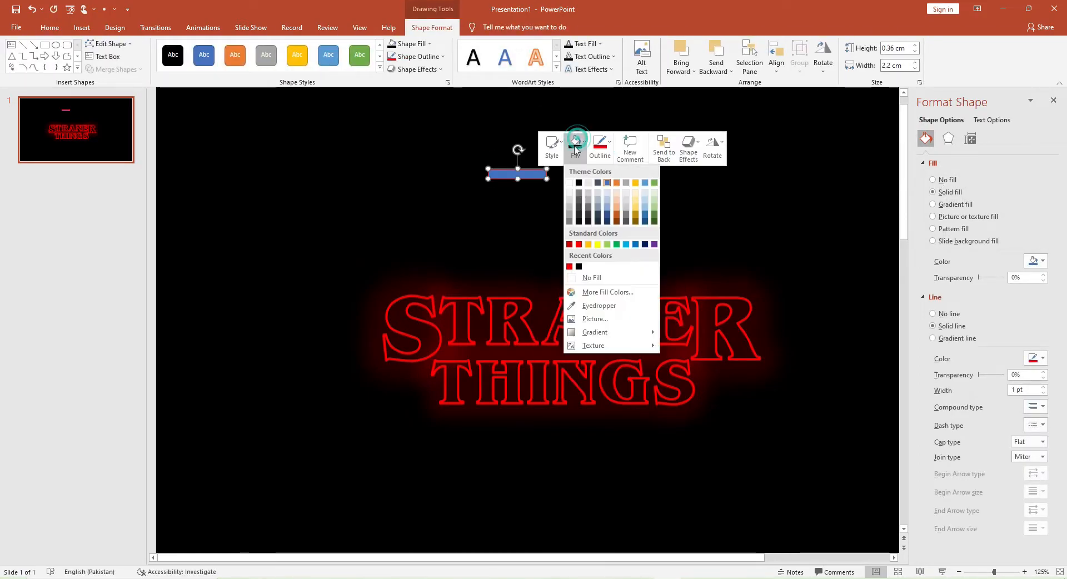
click(601, 280)
Step: Place the rectangle beneath the R and resize it into a thin bar about 2.68 cm wide and 0.13 cm high
drag(725, 379, 742, 372)
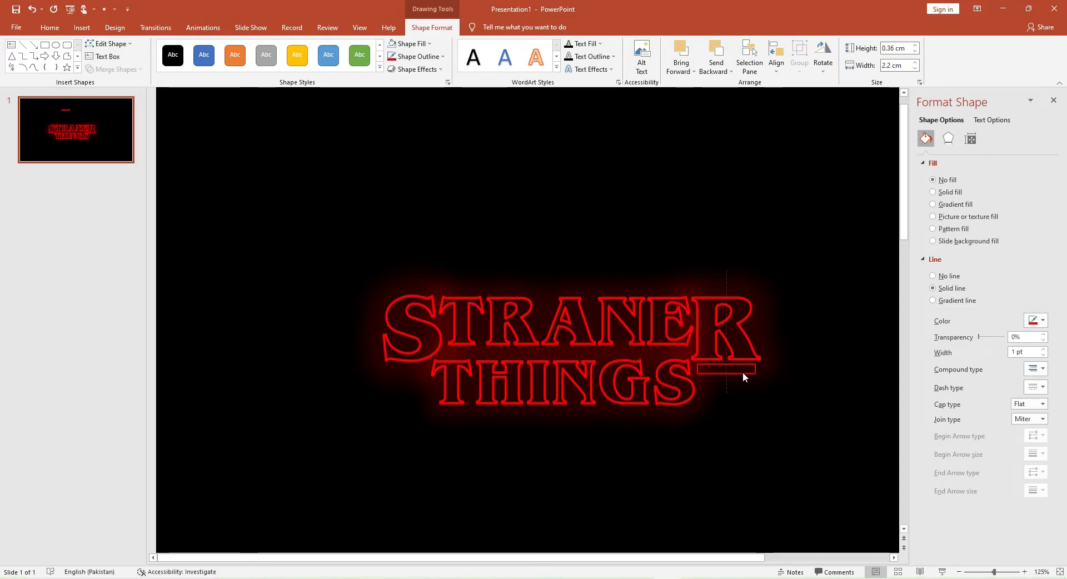
scroll(725, 366, up, 6)
drag(531, 336, 506, 335)
drag(599, 316, 640, 317)
drag(527, 337, 527, 310)
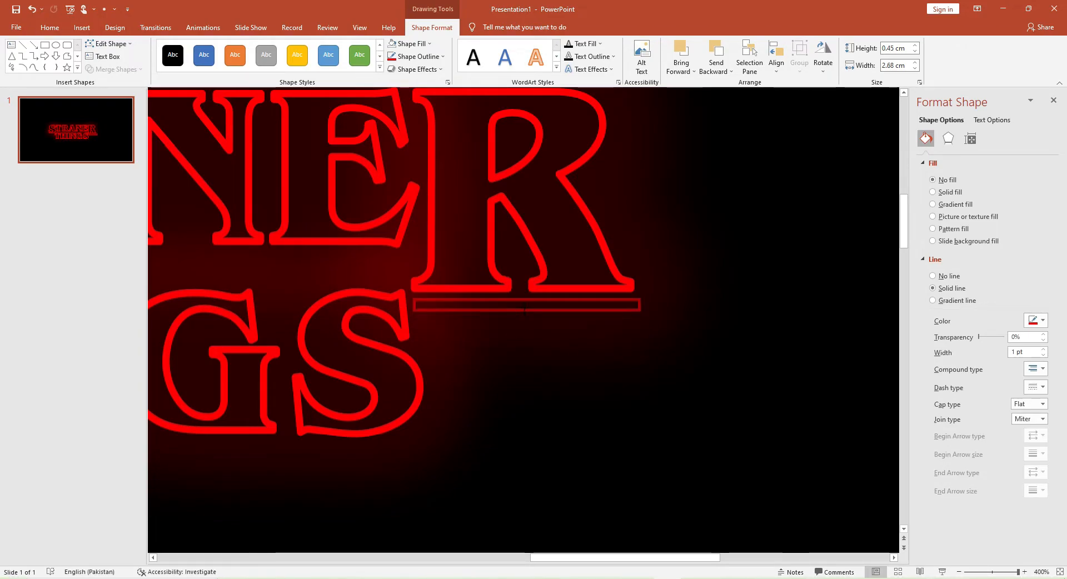
scroll(525, 309, down, 10)
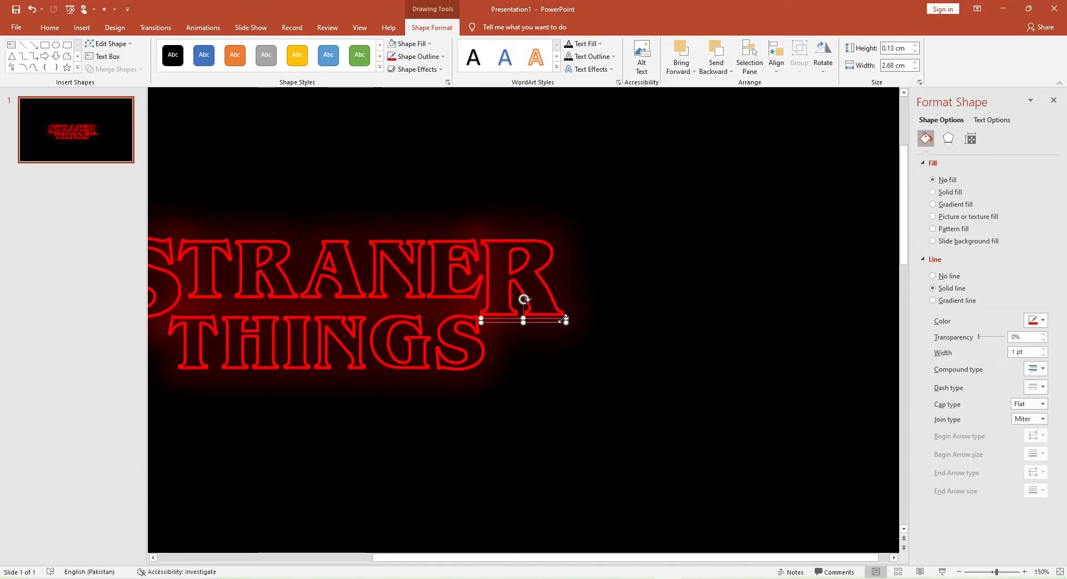
Step: Refine the left end of the bar beneath the R for a width of 2.65 cm and a height of 0.13 cm
scroll(522, 299, up, 10)
drag(524, 327, 525, 341)
drag(411, 328, 428, 328)
click(526, 343)
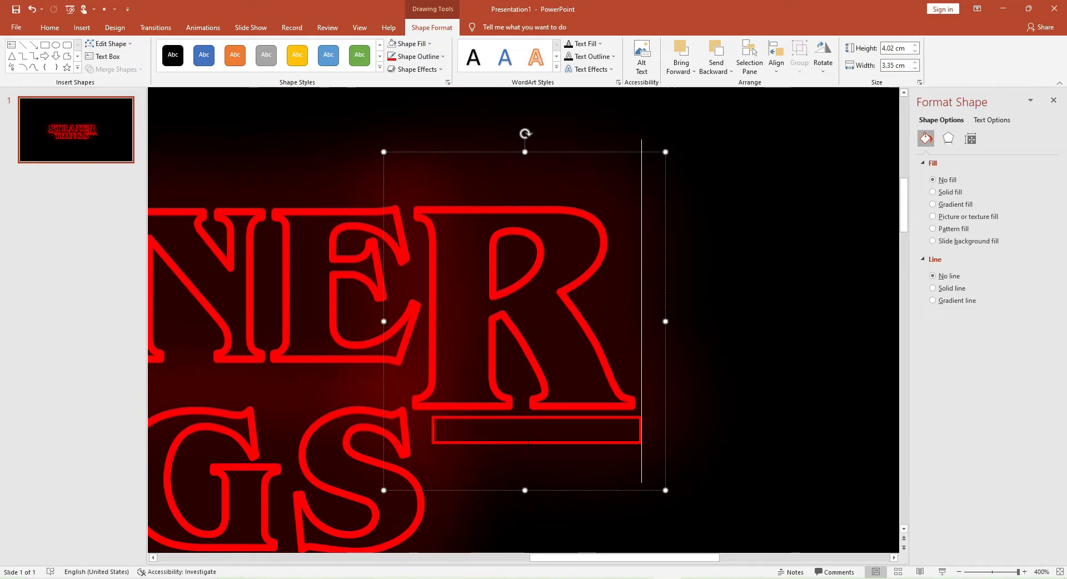
click(535, 443)
drag(536, 443, 537, 427)
scroll(536, 427, down, 10)
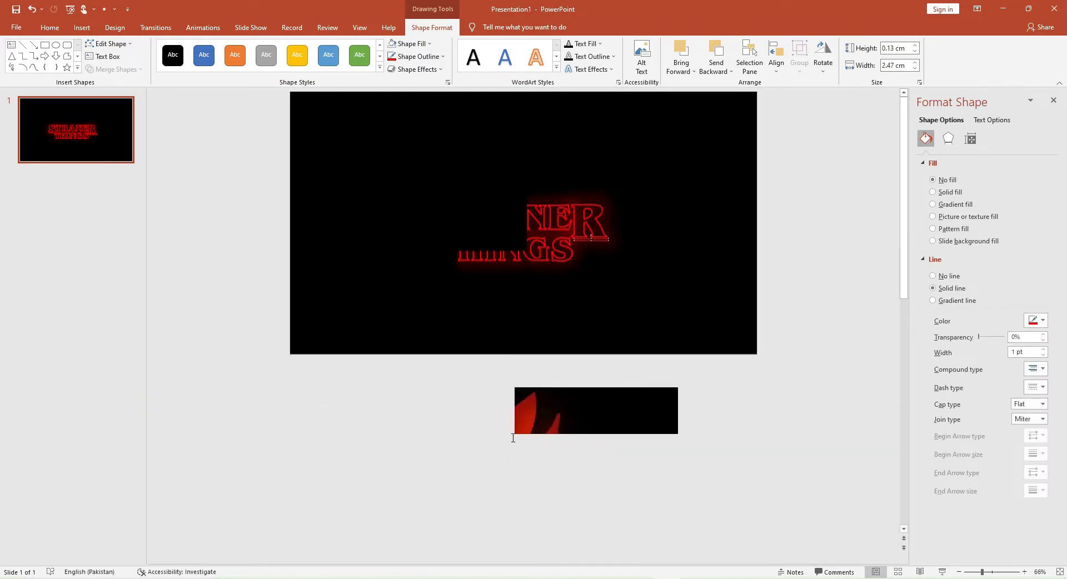
scroll(512, 300, up, 10)
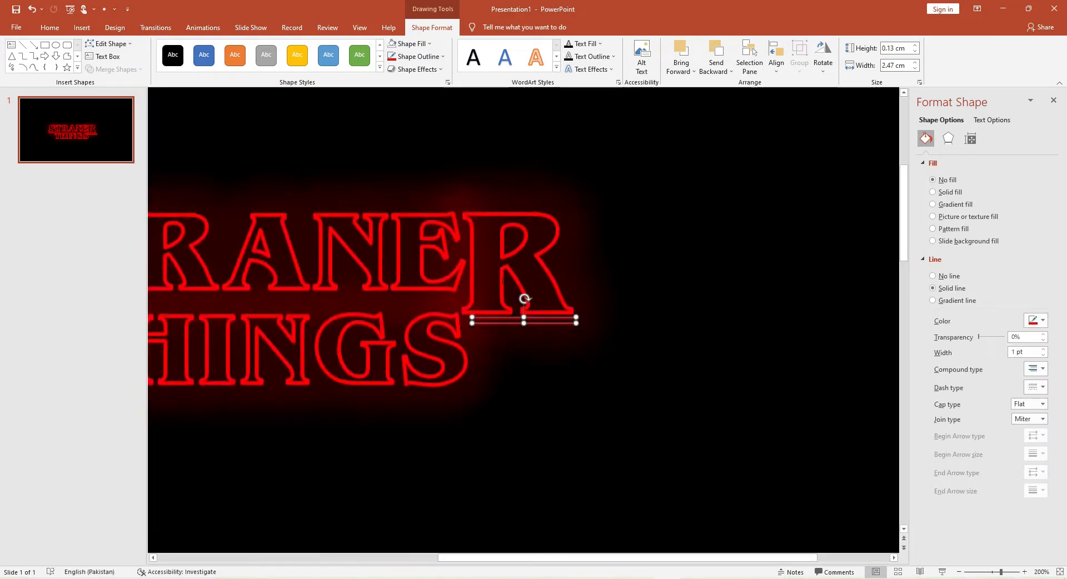
drag(524, 325, 524, 341)
drag(420, 328, 404, 328)
drag(516, 341, 516, 326)
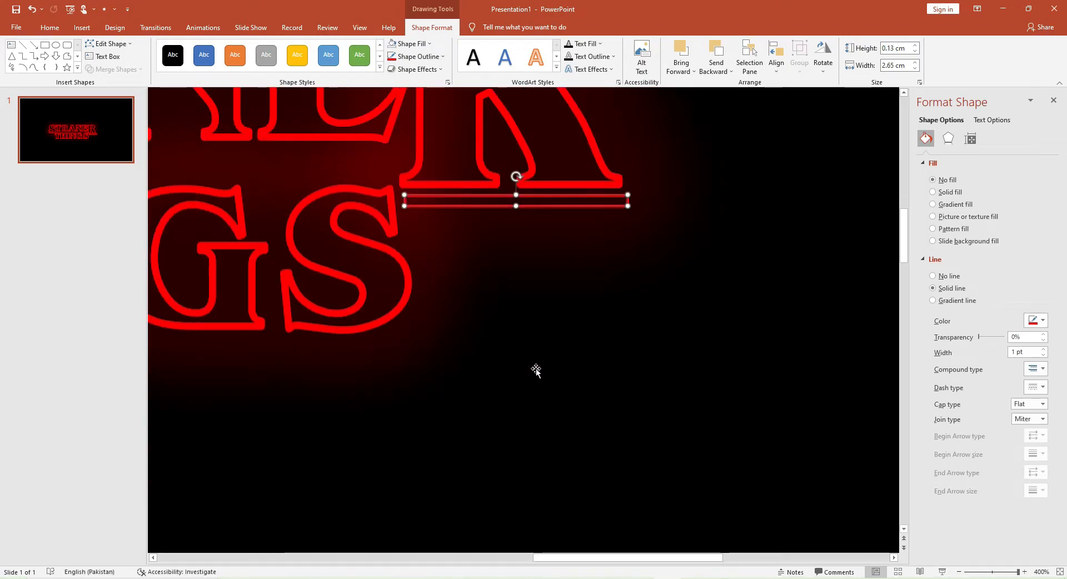
Step: Duplicate the bar beneath the R and place the copy below the S
scroll(536, 369, down, 5)
scroll(552, 381, down, 3)
scroll(569, 350, up, 3)
scroll(612, 325, up, 8)
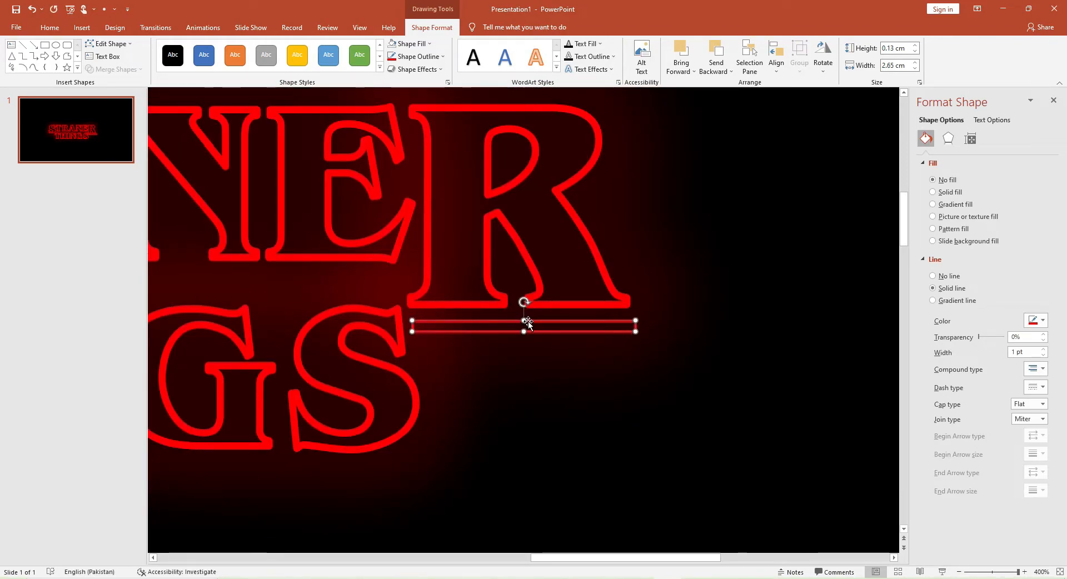
scroll(528, 324, down, 8)
key(ctrl+v)
drag(653, 332, 375, 324)
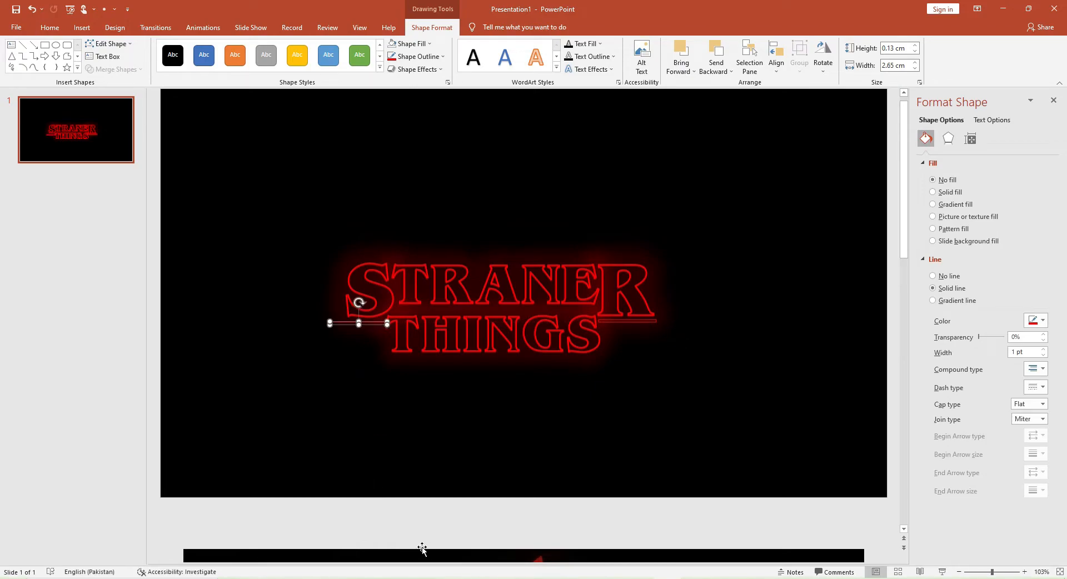
Step: Resize the bar copy to about 1.67 cm wide and 0.13 cm high, and fit it close beneath the S
scroll(354, 328, up, 8)
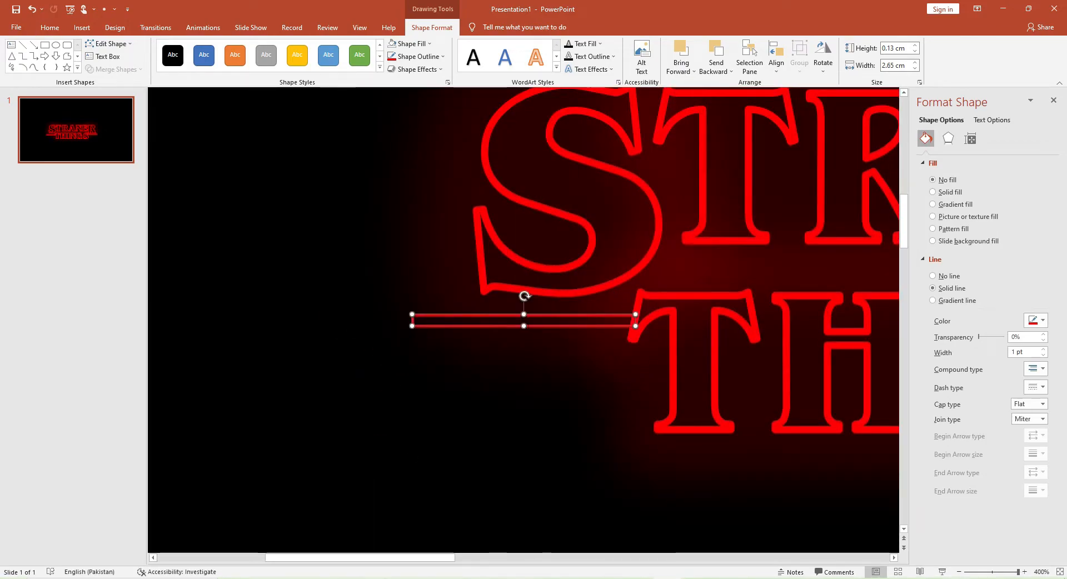
drag(583, 326, 493, 348)
drag(381, 332, 484, 331)
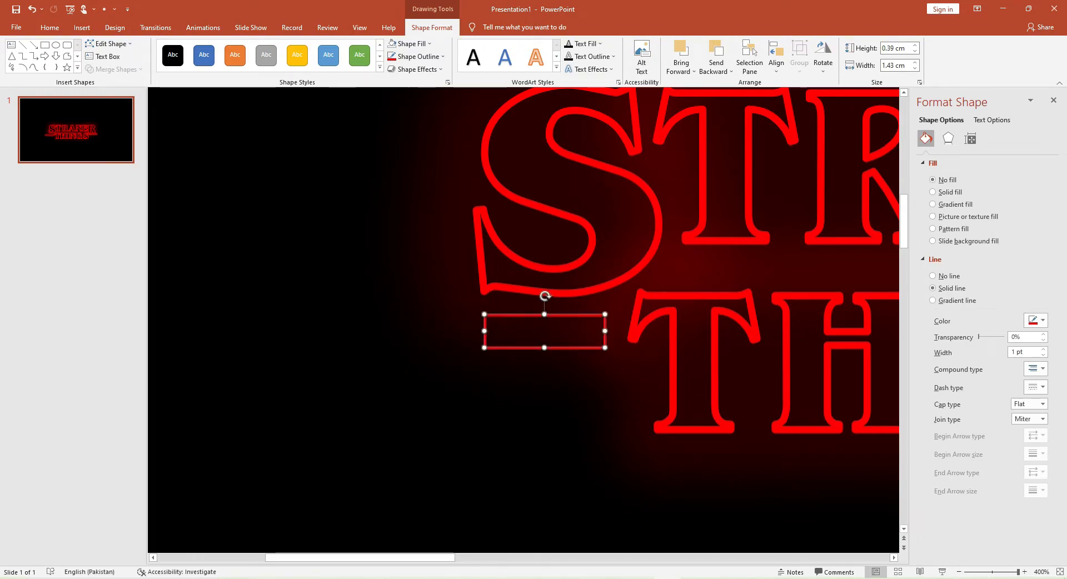
drag(560, 345, 573, 315)
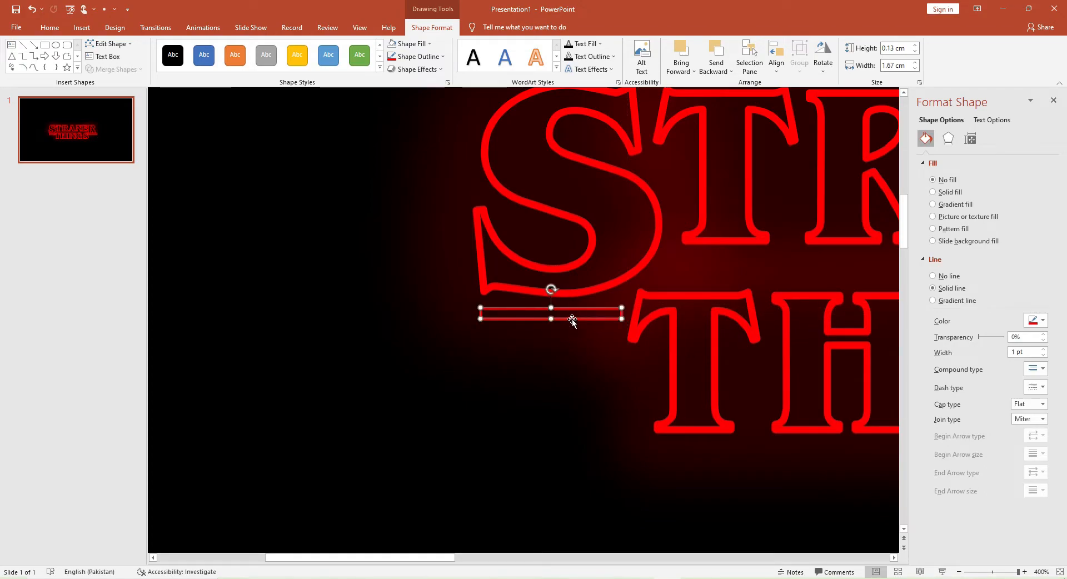
scroll(572, 318, down, 10)
Step: Shrink the THINGS text so it fits between the two underline bars
click(598, 383)
click(739, 375)
click(414, 379)
click(420, 375)
click(426, 374)
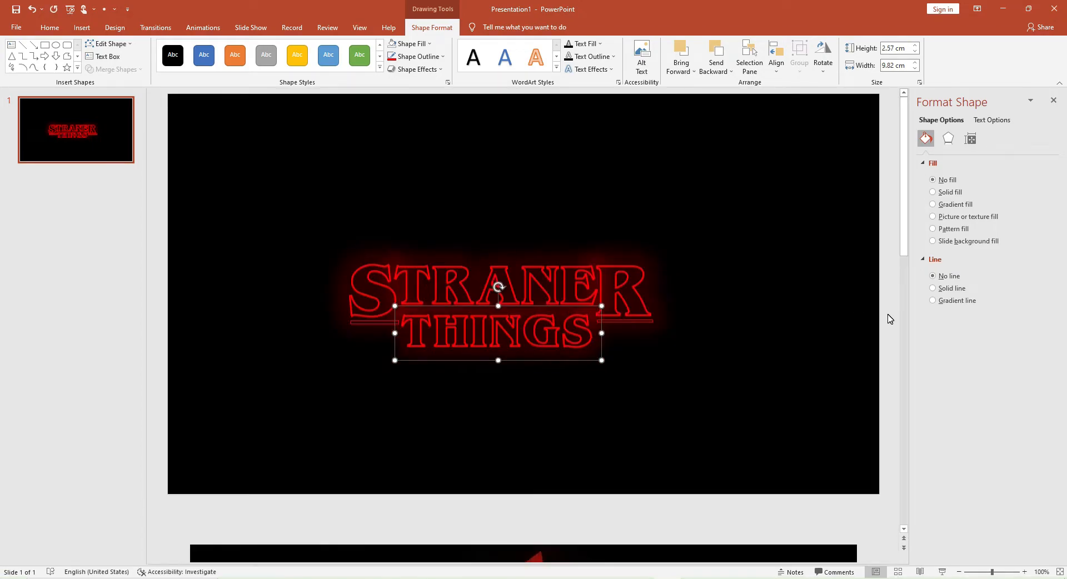
click(888, 316)
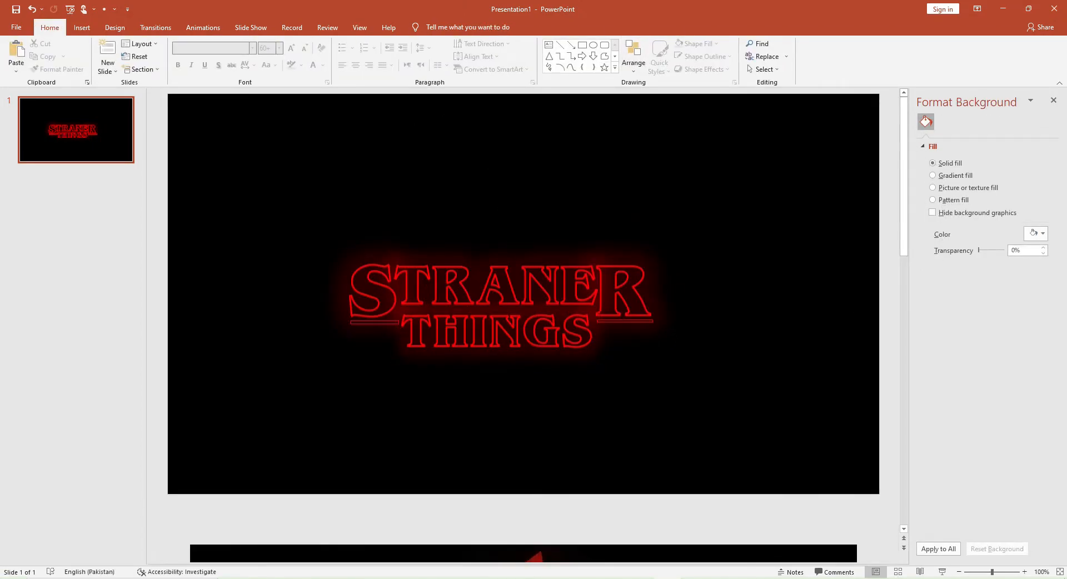
Step: Duplicate the bar beneath the S and place the copy above the start of the title
click(624, 322)
click(389, 322)
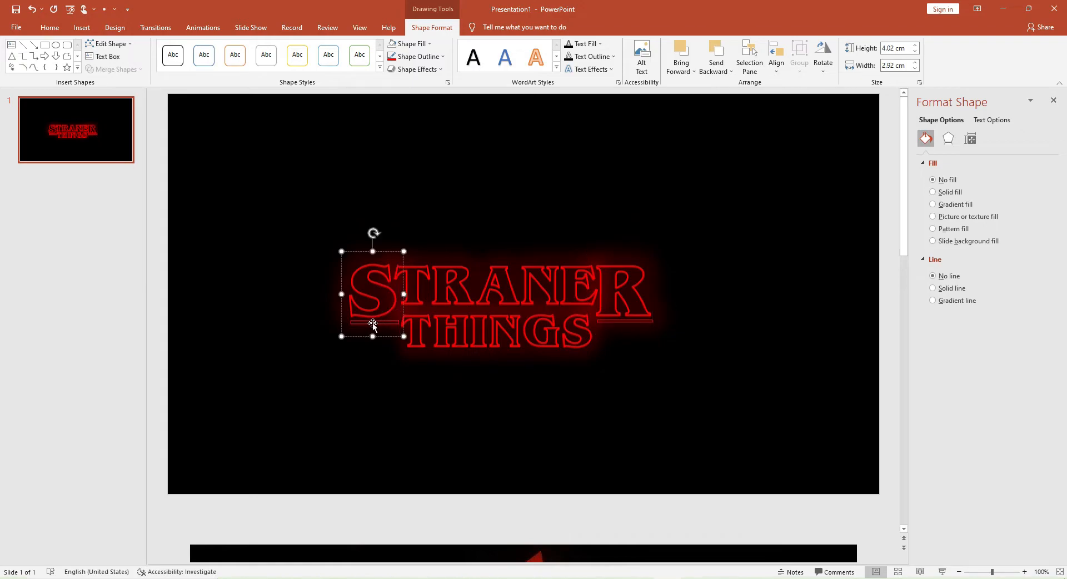
click(373, 323)
ctrl+scroll(372, 322, up, 10)
key(ctrl+v)
ctrl+scroll(523, 321, down, 10)
drag(441, 391, 422, 293)
Step: Stretch the bar above the title across the whole word STRANER, about 14.56 cm wide and 0.27 cm high
ctrl+scroll(422, 294, up, 10)
drag(524, 314, 524, 302)
drag(618, 314, 886, 326)
ctrl+scroll(647, 319, down, 5)
ctrl+scroll(633, 324, up, 5)
scroll(814, 319, down, 5)
ctrl+scroll(707, 322, up, 5)
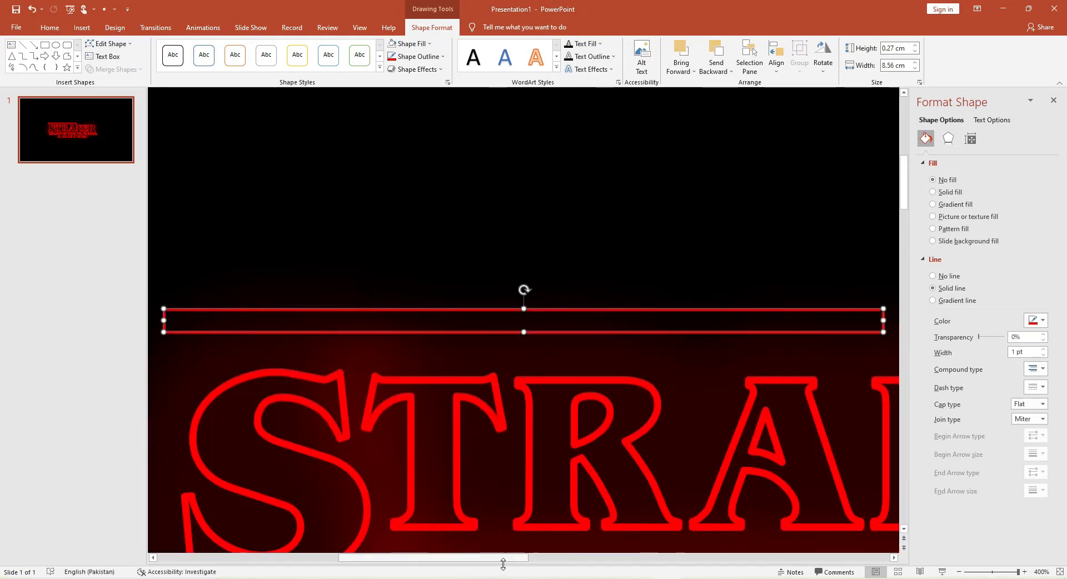
drag(519, 557, 638, 557)
drag(349, 317, 857, 318)
scroll(858, 318, down, 2)
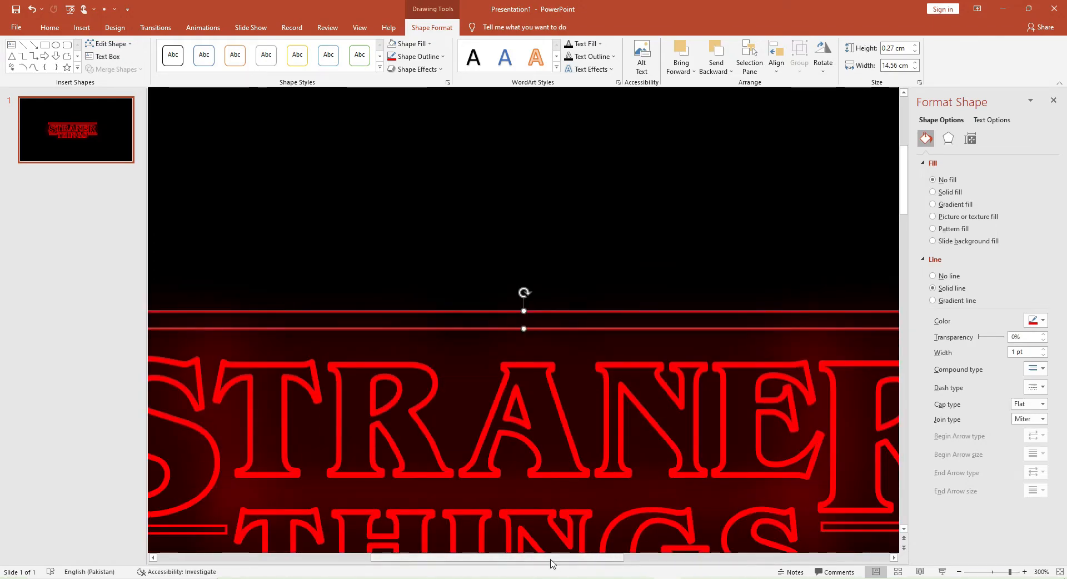
Step: Trim both ends of the top bar to a width of 14.26 cm and reduce its height to 0.13 cm
drag(554, 559, 441, 559)
drag(400, 318, 420, 318)
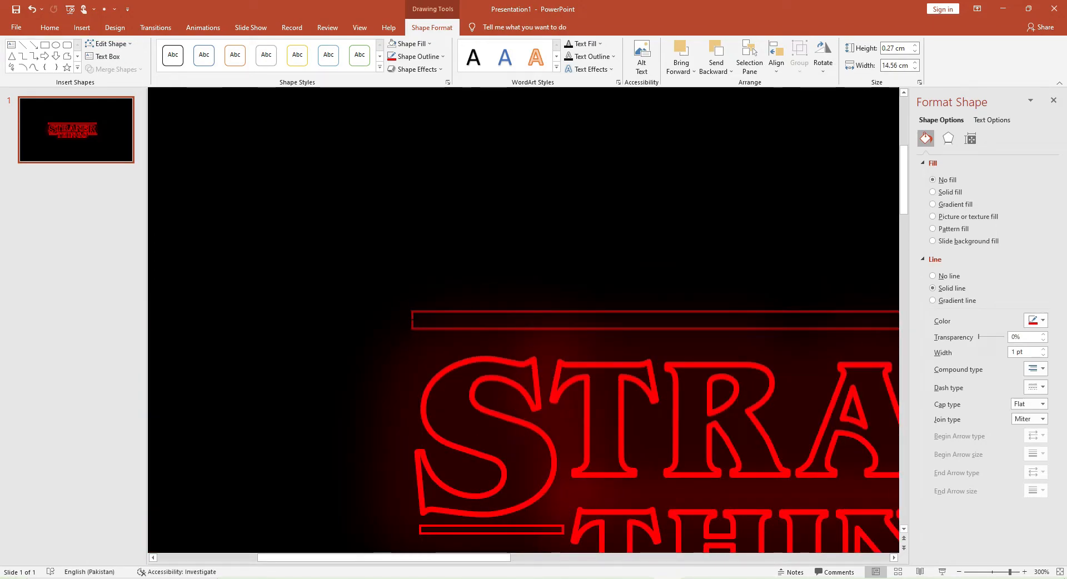
drag(478, 557, 771, 557)
drag(457, 315, 439, 321)
drag(661, 560, 518, 564)
drag(525, 311, 524, 320)
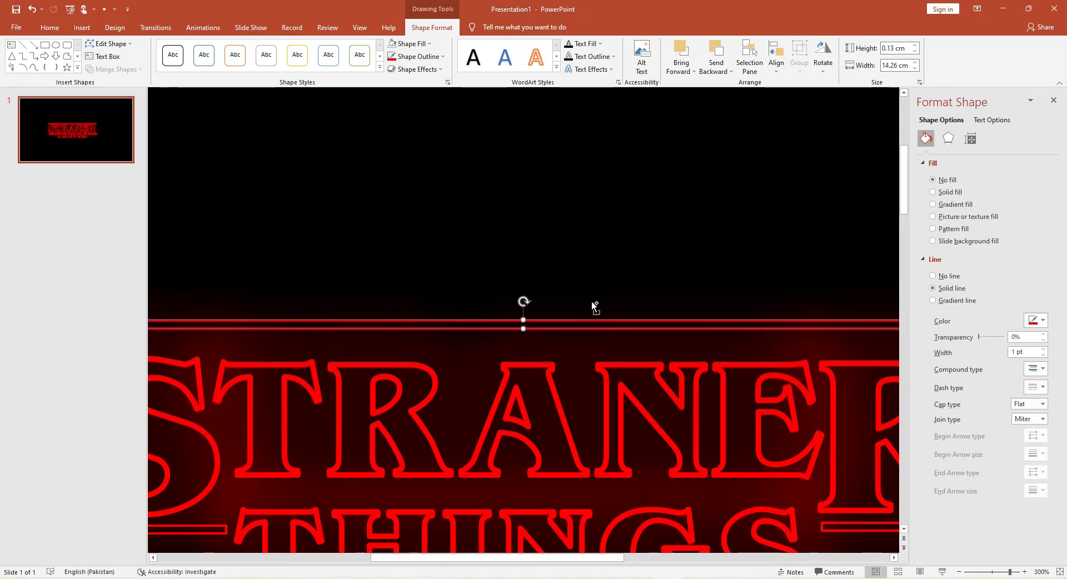
scroll(587, 305, down, 10)
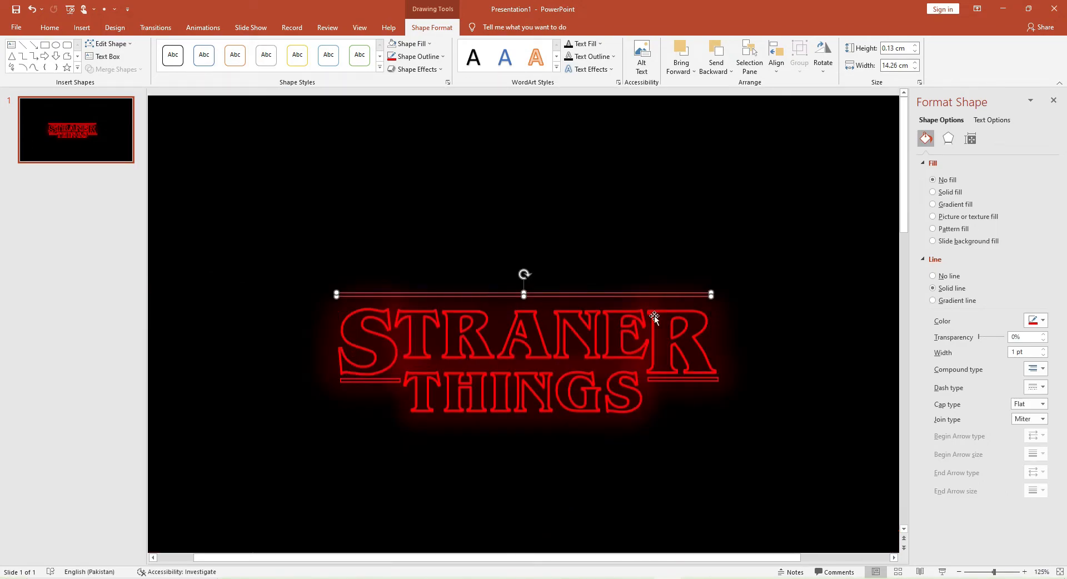
Step: Give the top bar a red glow with a size of 5 pt and 74% transparency
click(948, 138)
click(974, 242)
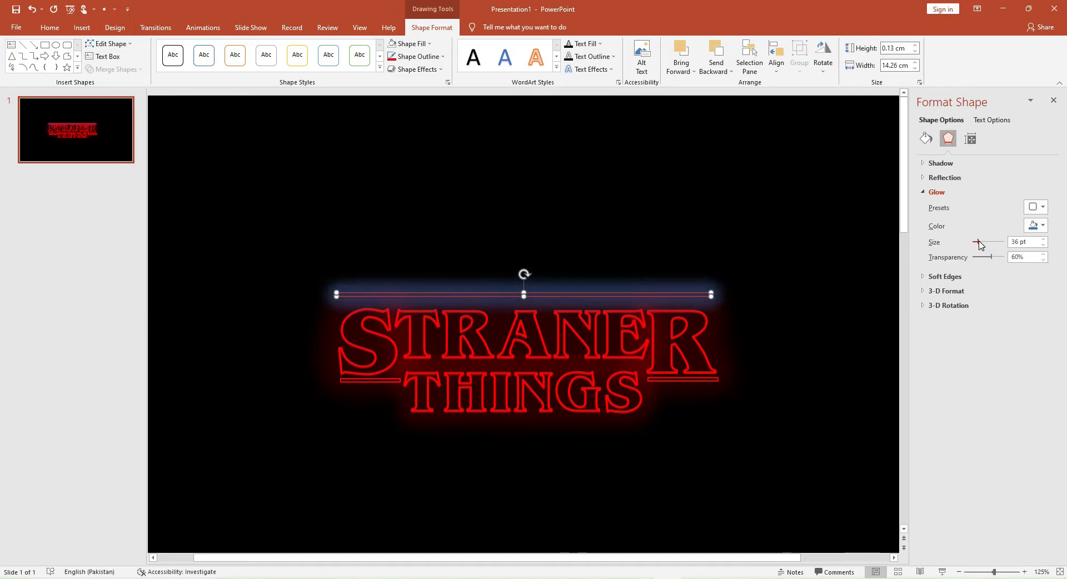
click(1043, 225)
click(974, 335)
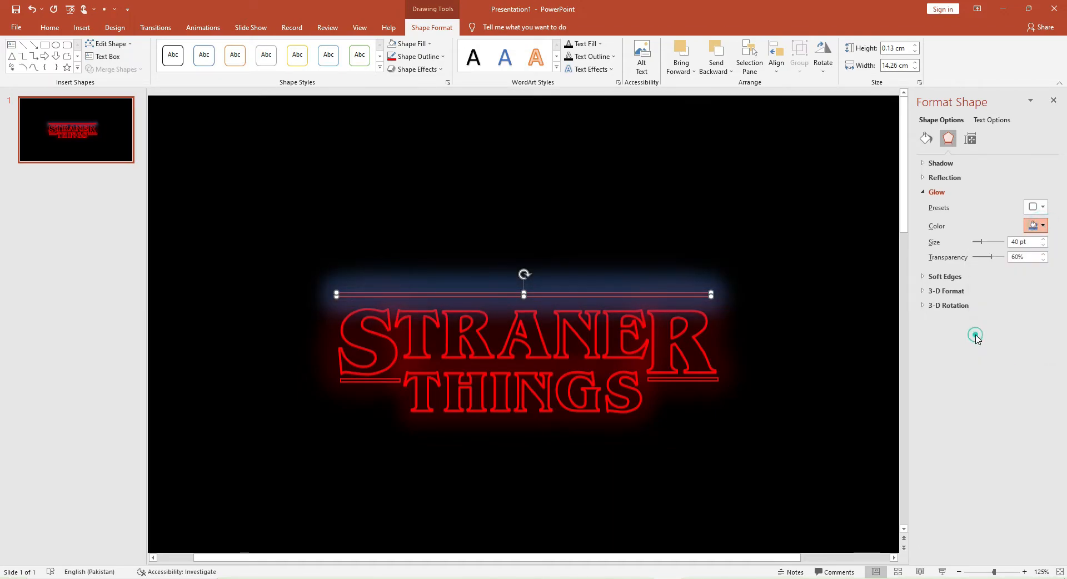
click(977, 242)
drag(990, 257, 997, 258)
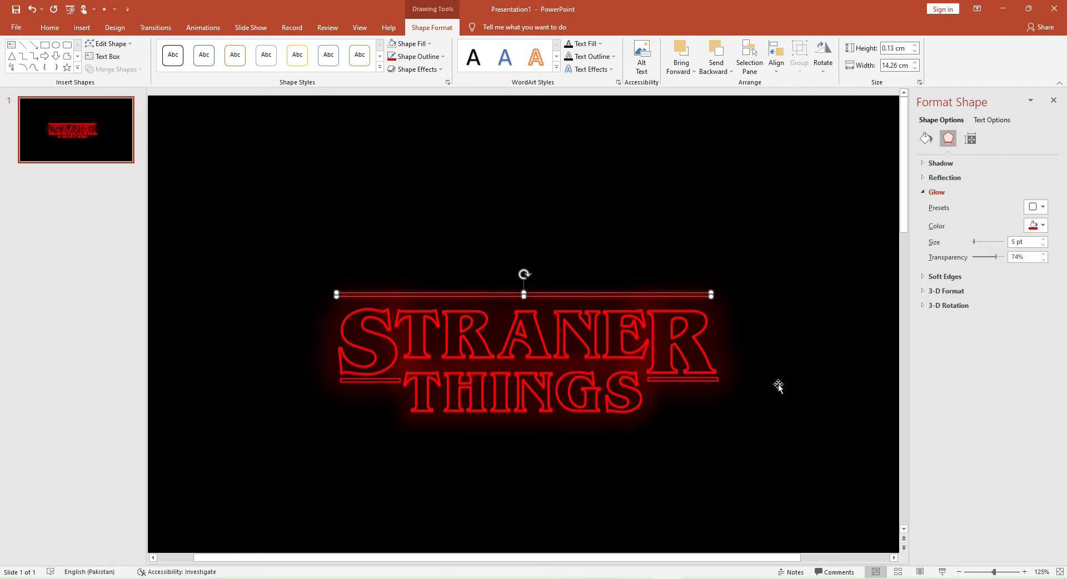
Step: Select the two bars beneath the S and R together and give them a red glow with increased transparency
click(714, 381)
shift+click(384, 381)
click(394, 382)
click(418, 386)
click(383, 381)
shift+click(694, 378)
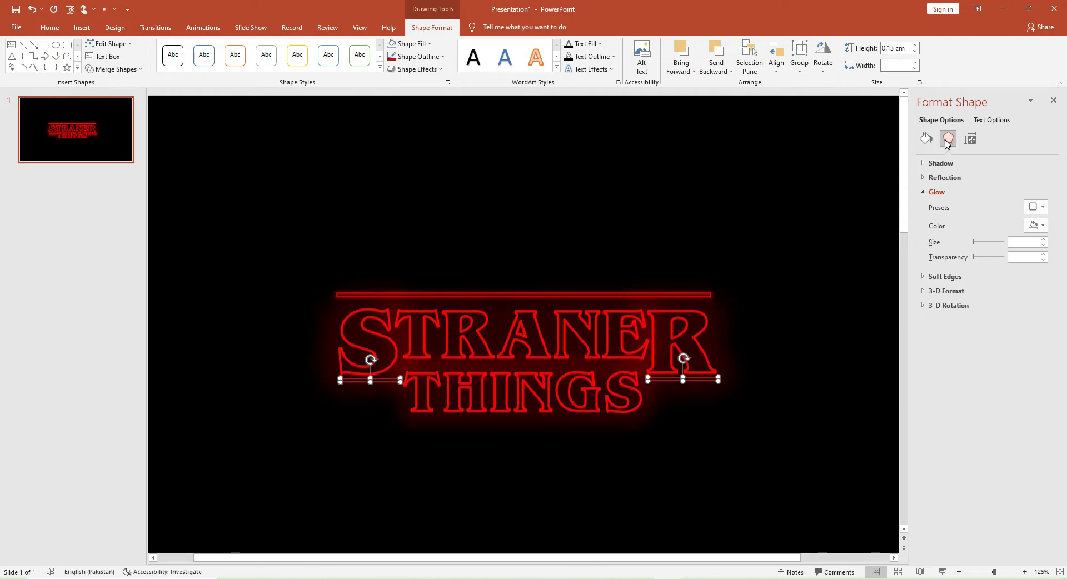
click(974, 241)
click(1043, 225)
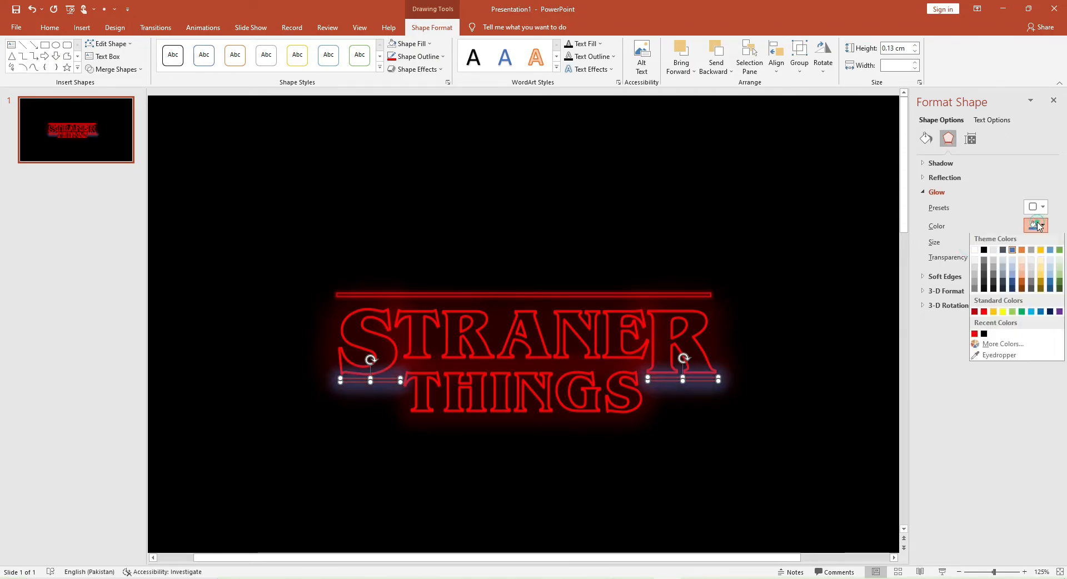
click(974, 335)
drag(992, 258, 998, 259)
key(Tab)
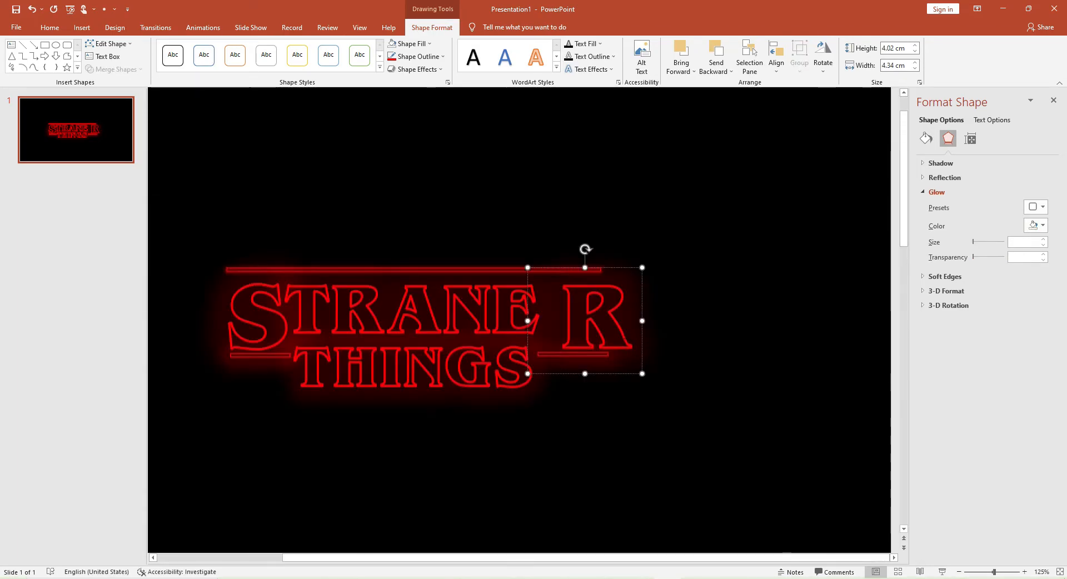
key(BackSpace)
scroll(703, 383, down, 2)
click(888, 149)
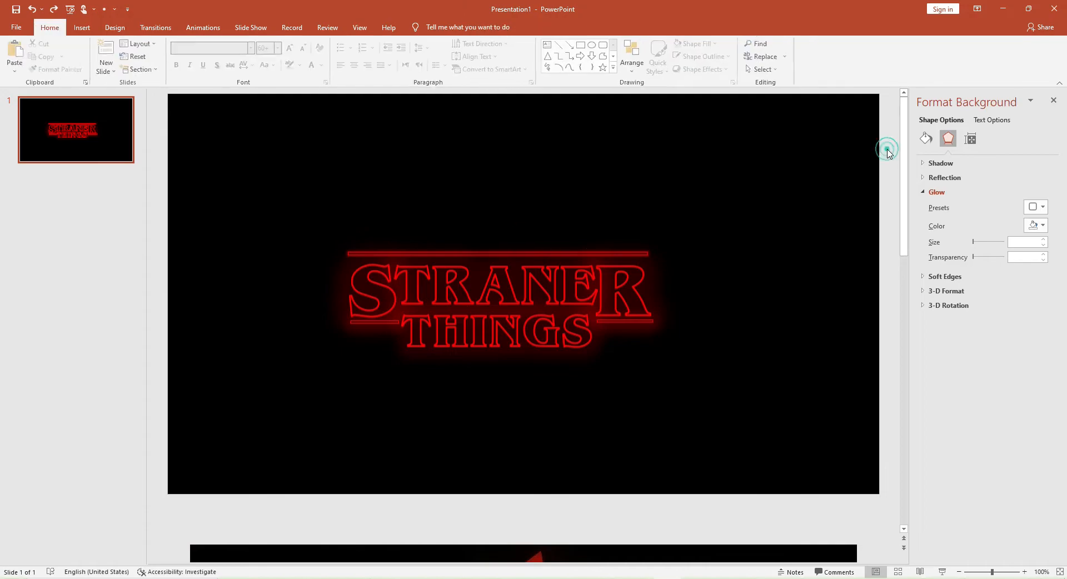
Step: Duplicate the R text box, place the copy beside the title, and replace its letter with 4
click(624, 305)
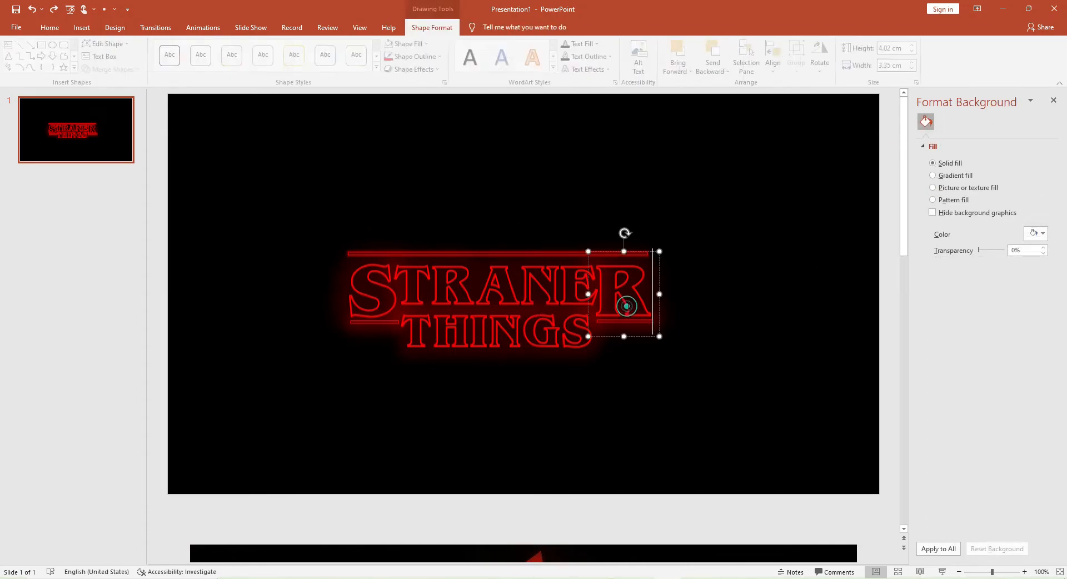
key(ctrl+v)
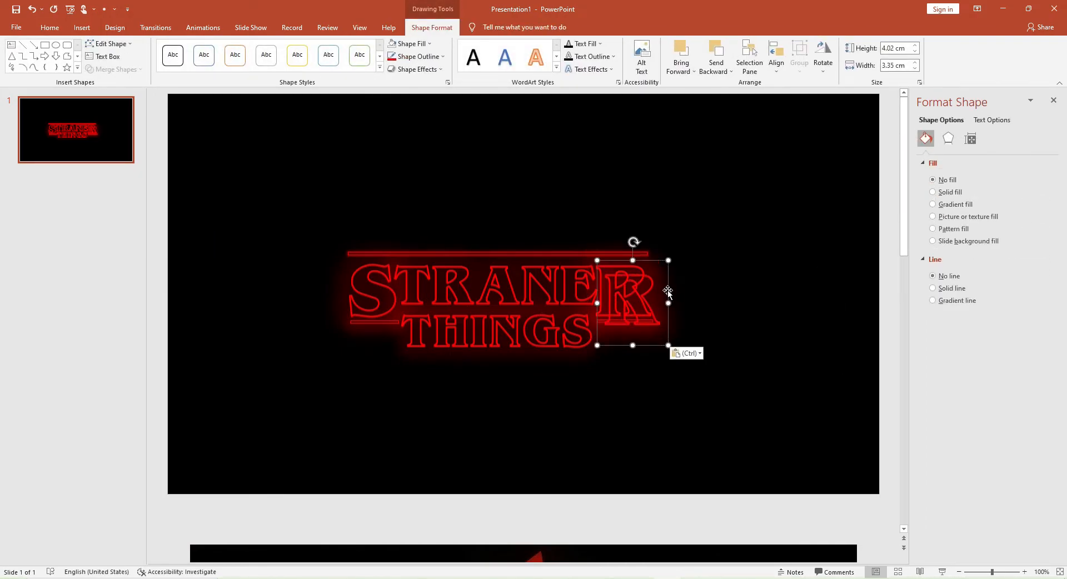
drag(667, 291, 745, 312)
double_click(744, 316)
text(4)
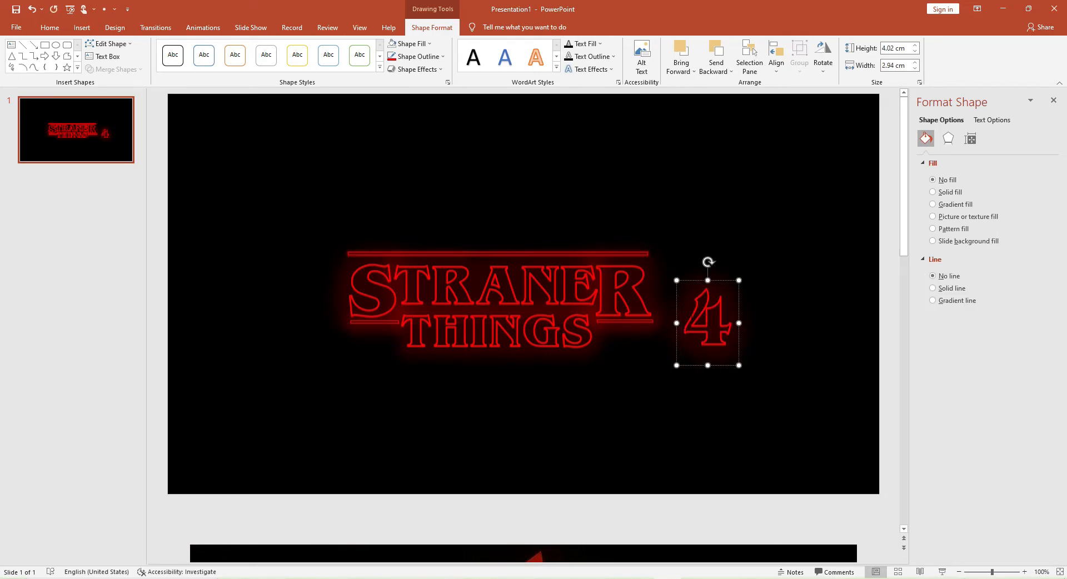
Step: Give the 4 a solid dark red text fill
click(950, 192)
click(948, 180)
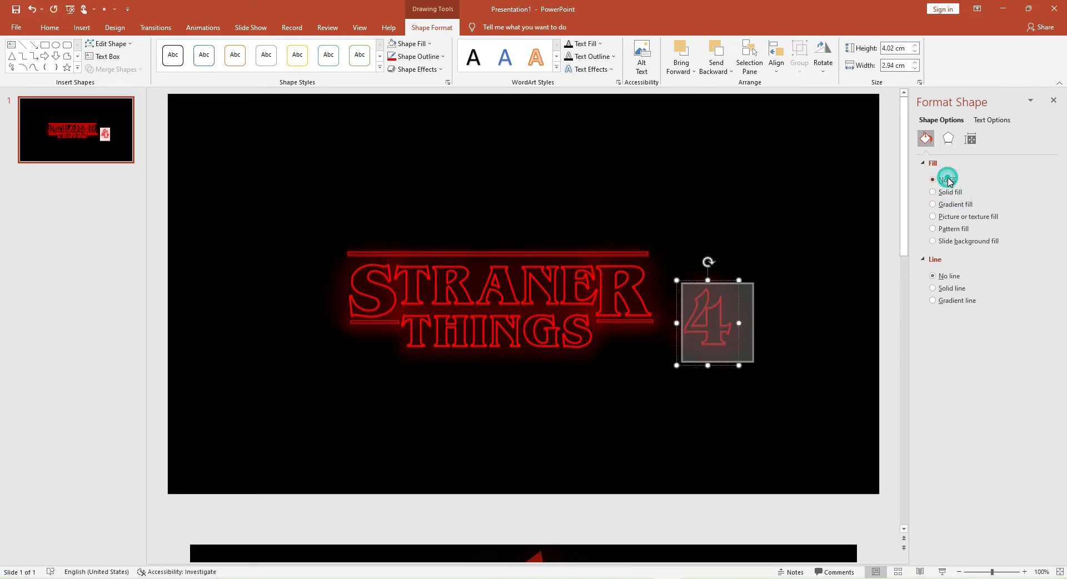
click(992, 121)
click(949, 194)
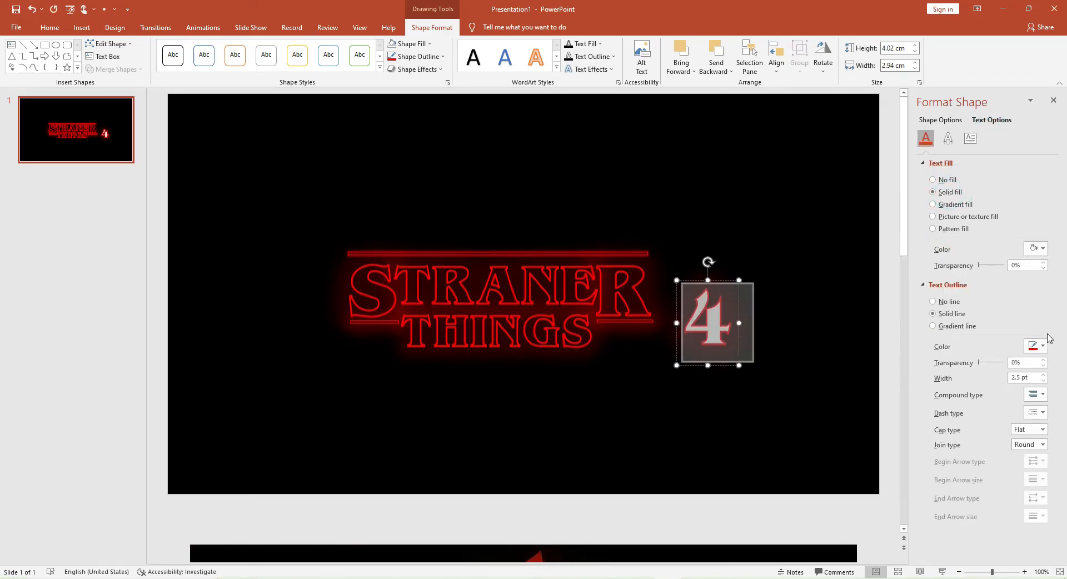
click(1039, 346)
click(975, 434)
click(1036, 248)
click(975, 336)
Step: Set the text outline of the 4 to red with 73% transparency
click(1043, 351)
click(982, 432)
drag(978, 362, 996, 360)
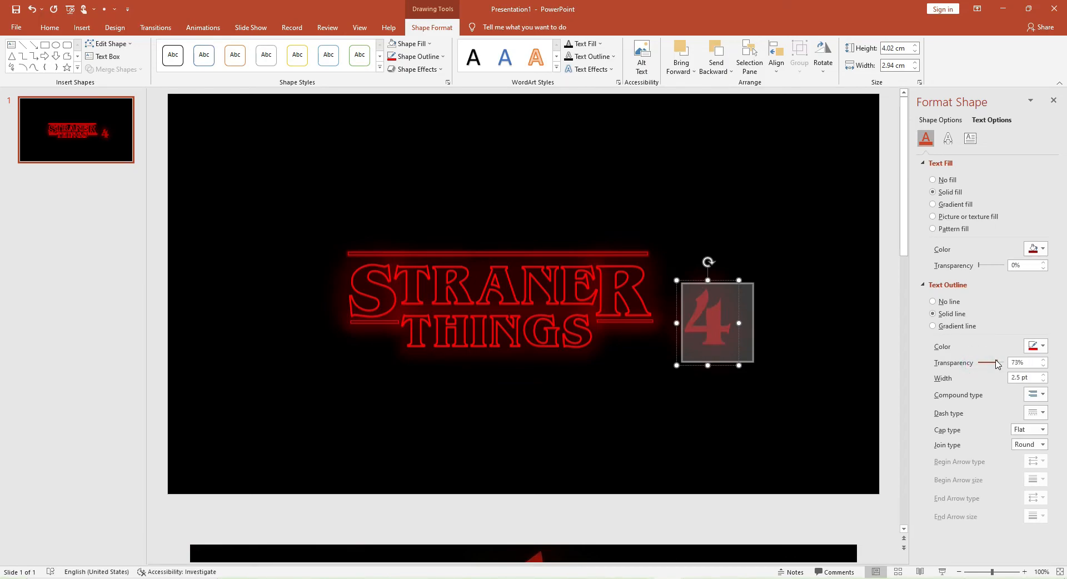
Step: Enlarge the font size of the 4 several times and move its text box over the title
drag(688, 335, 732, 332)
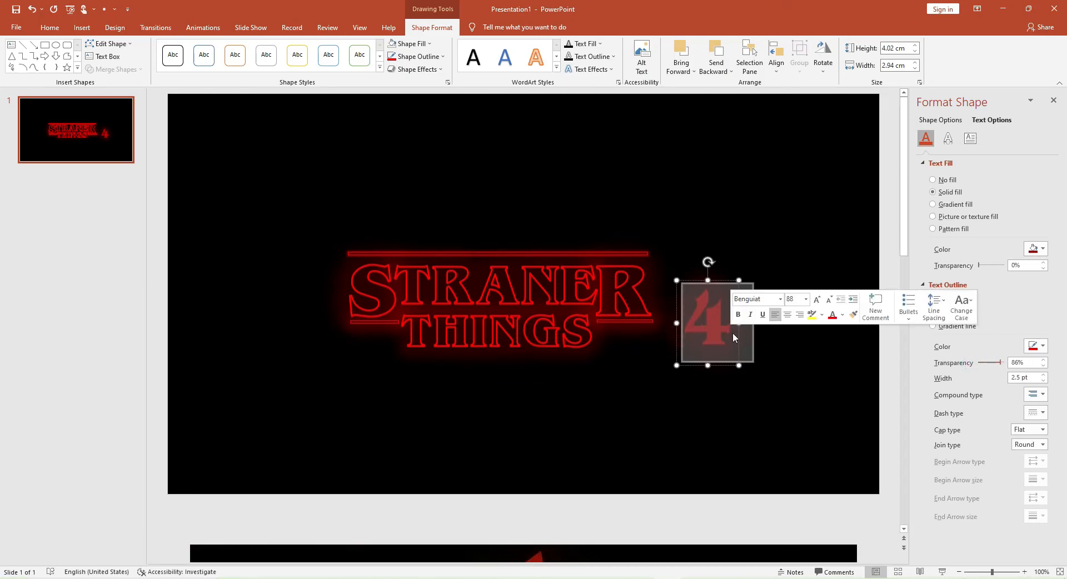
click(816, 301)
click(816, 302)
click(816, 301)
click(816, 302)
click(816, 301)
click(816, 302)
click(816, 302)
drag(779, 280, 625, 201)
click(917, 578)
click(927, 554)
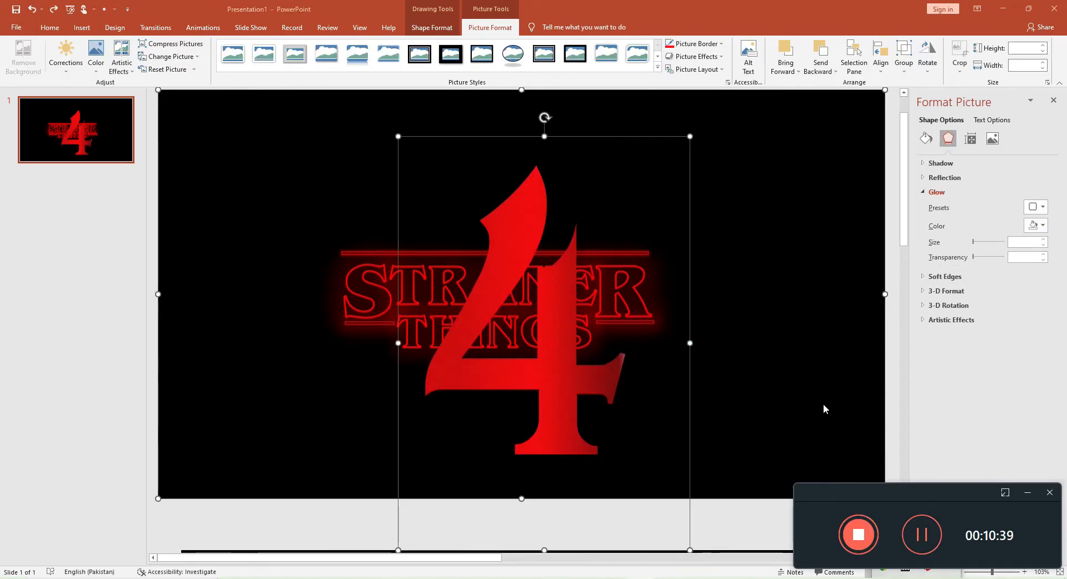
Step: Send the selected 4 picture and black background picture to the back, behind the title text
scroll(599, 358, up, 1)
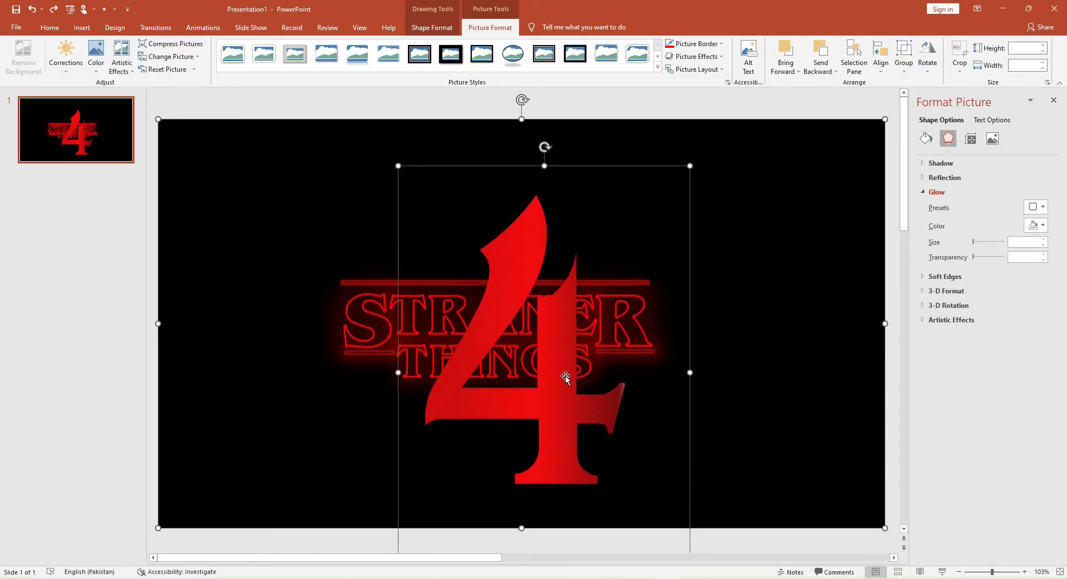
drag(565, 376, 565, 341)
key(ctrl+z)
right_click(736, 328)
click(774, 420)
click(846, 529)
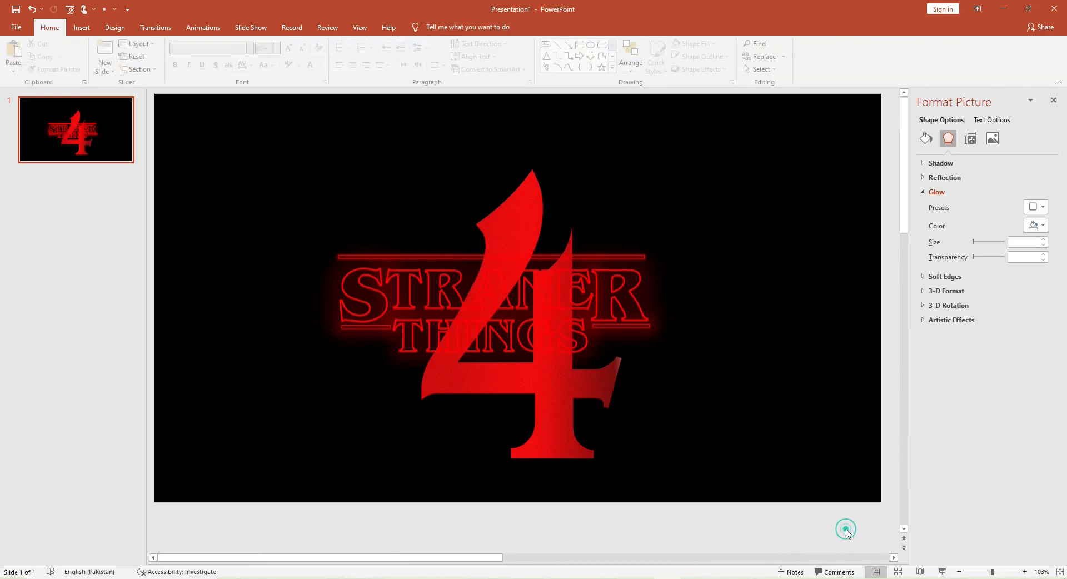
Step: Enlarge the 4 picture to 23.82 cm high by 16.78 cm wide and reposition it behind the title
drag(572, 385, 551, 361)
drag(671, 107, 736, 87)
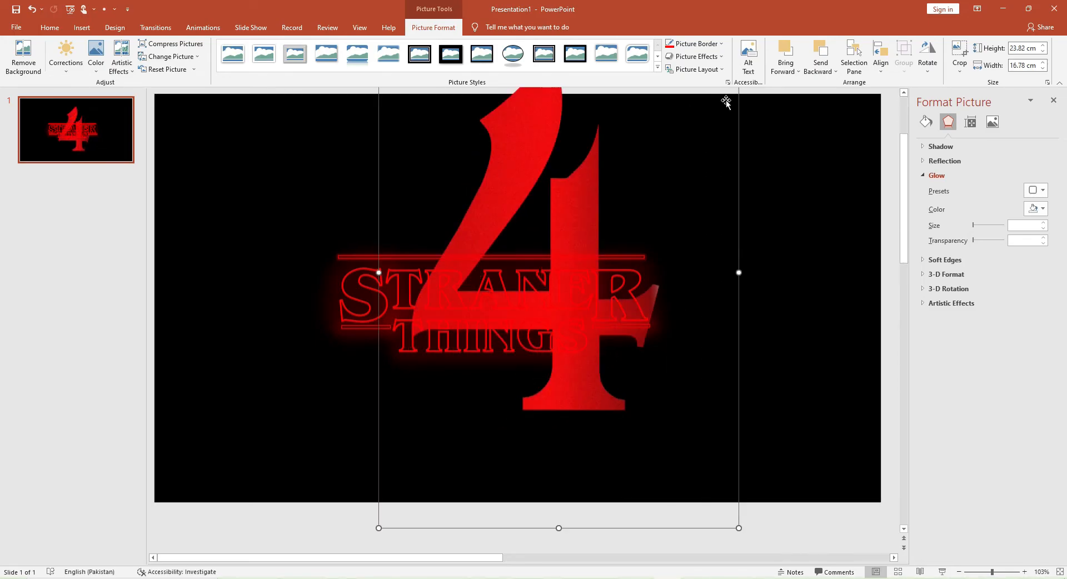
drag(574, 397, 543, 435)
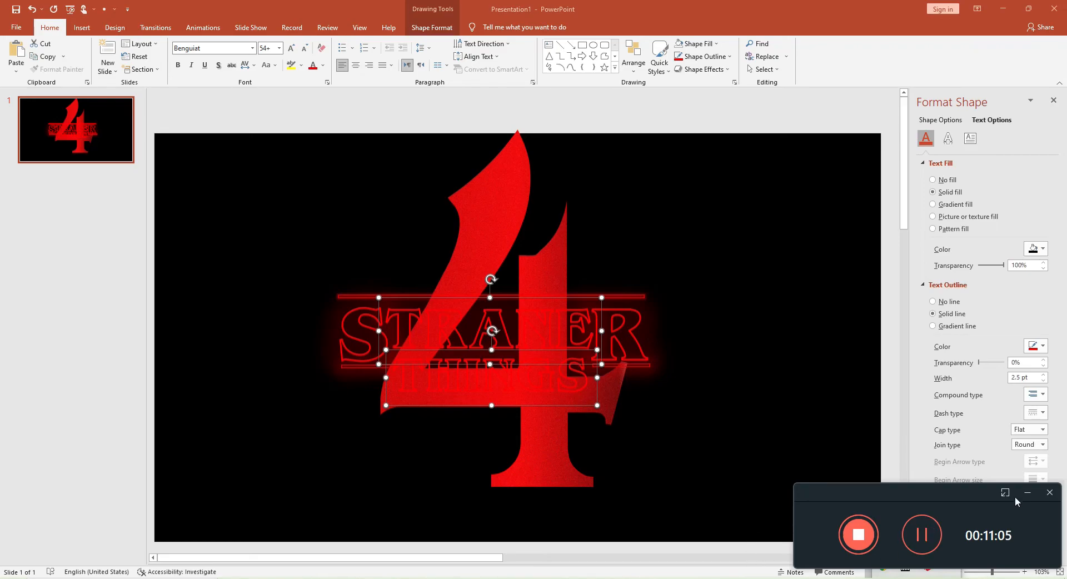
Step: Lower the transparency of the black text fill in the selected TRANE and THINGS text boxes
click(1027, 492)
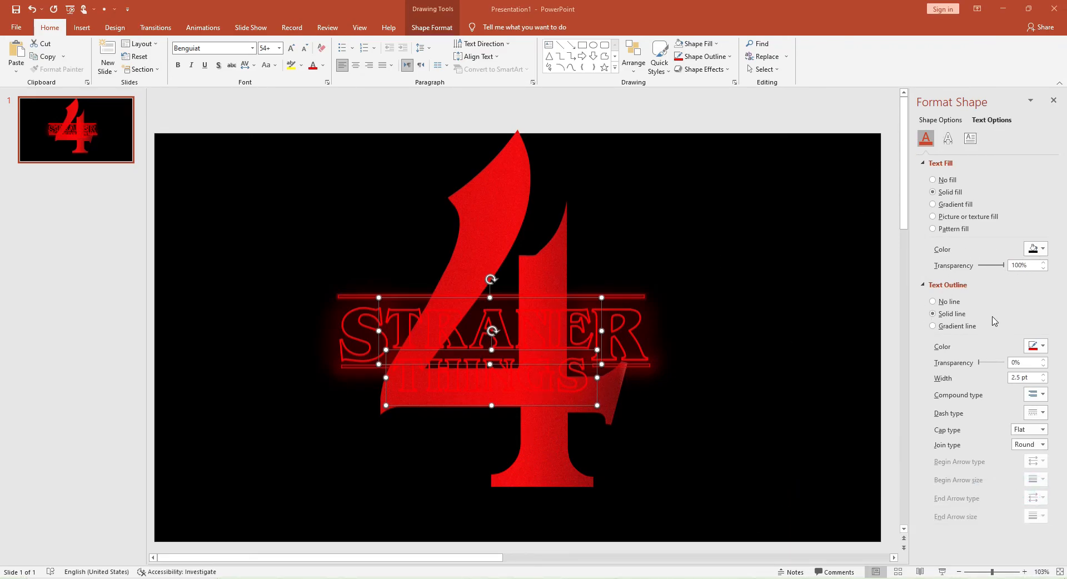
drag(1001, 267, 988, 264)
Step: Darken the 4 picture with brightness -21% and contrast 39%, and close the formatting pane
click(506, 216)
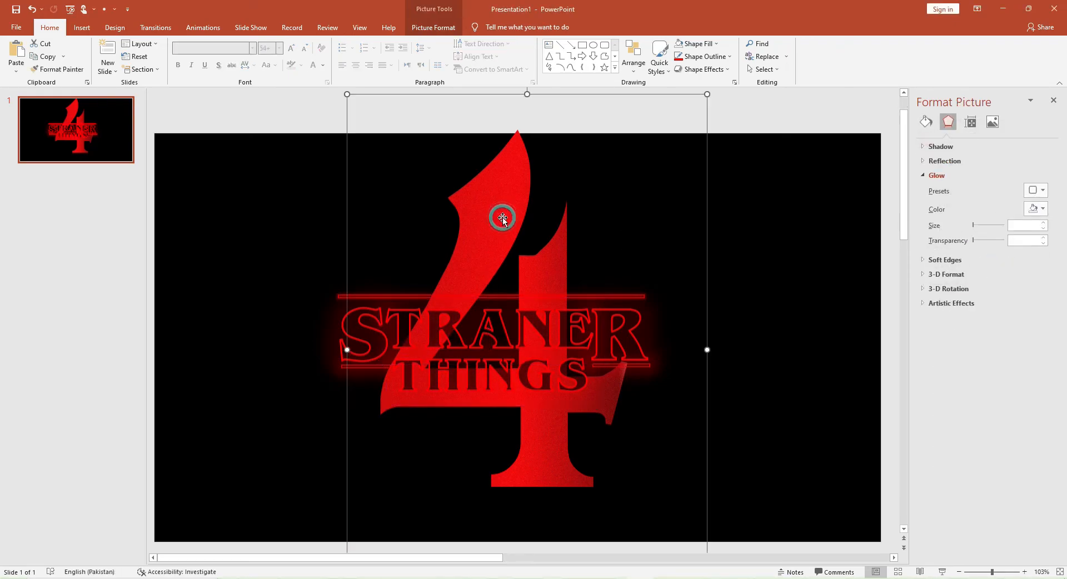
click(992, 122)
click(967, 146)
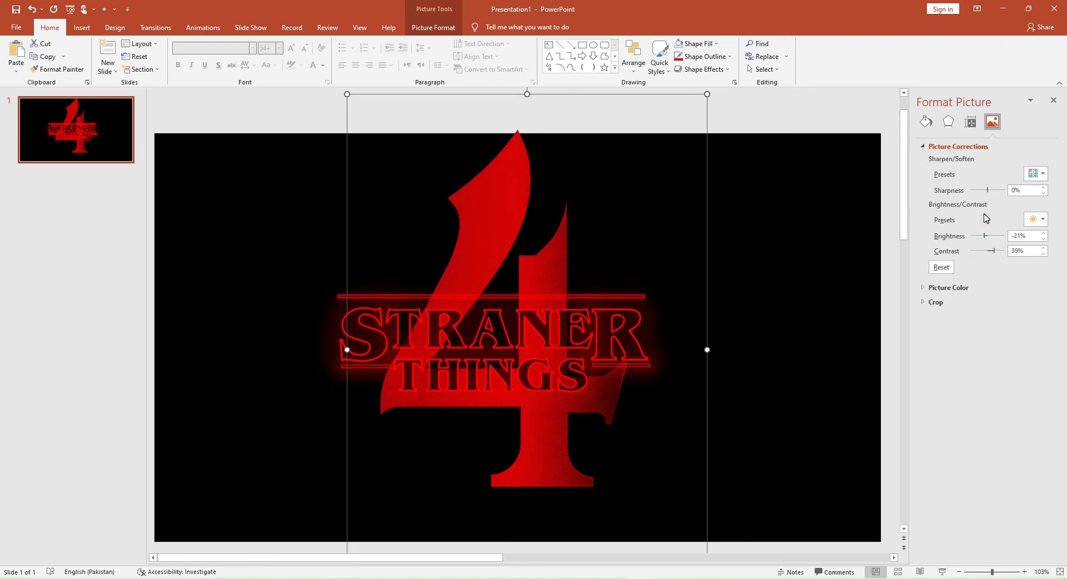
click(1051, 104)
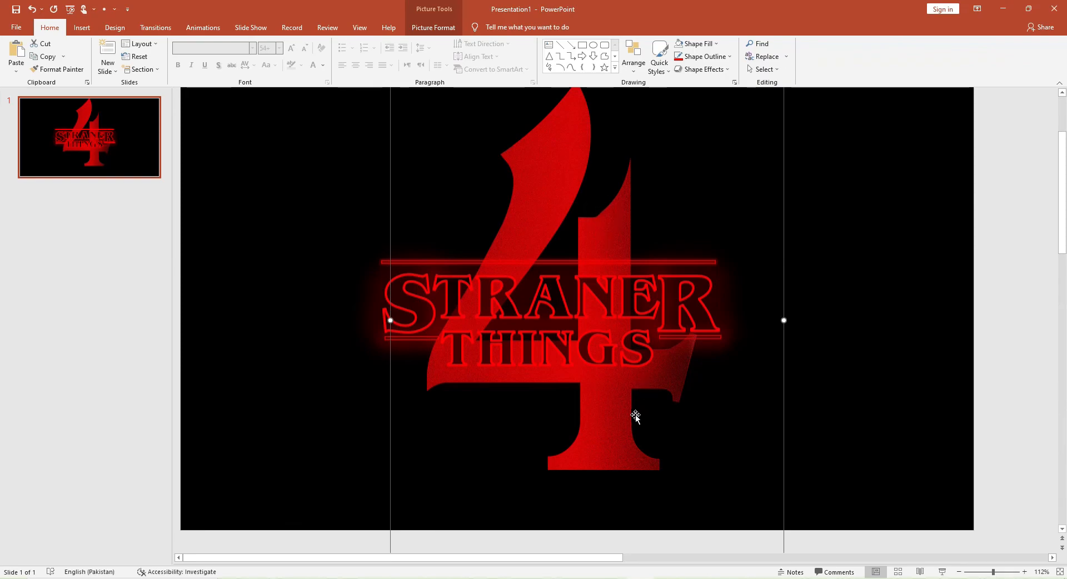
scroll(657, 385, up, 2)
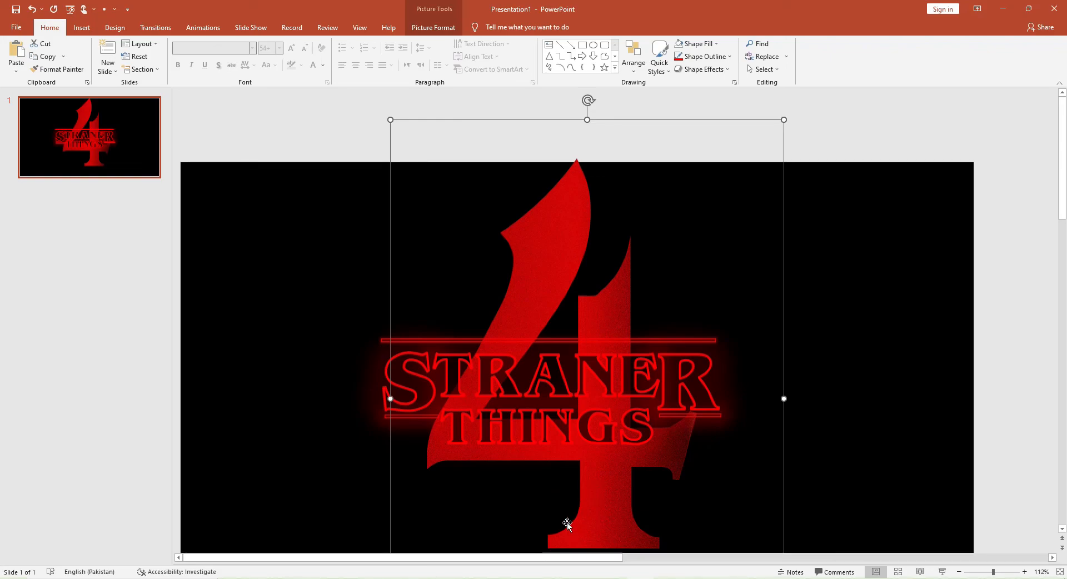
click(915, 578)
click(933, 549)
click(910, 542)
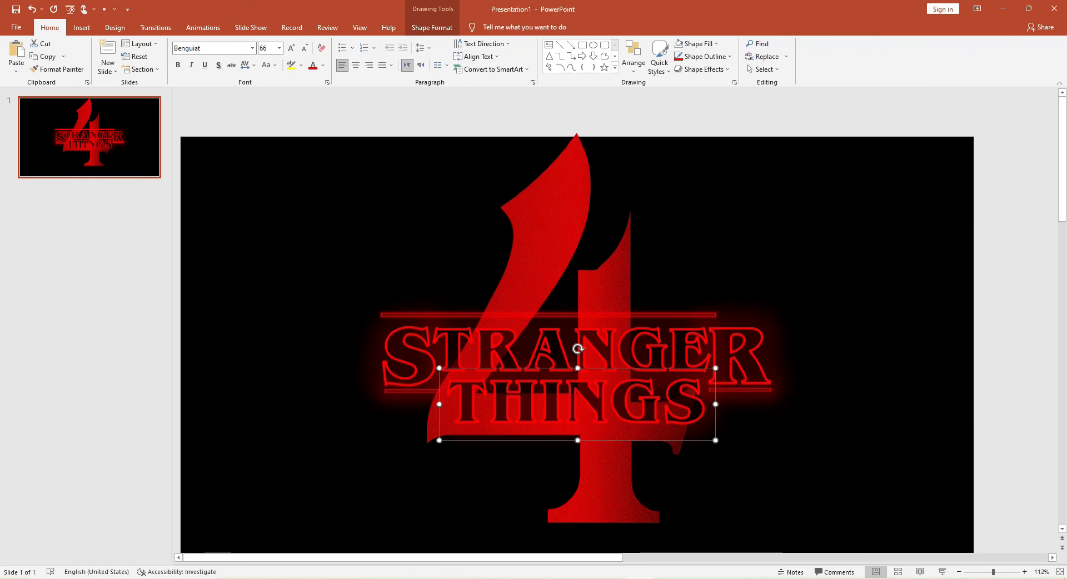
click(915, 578)
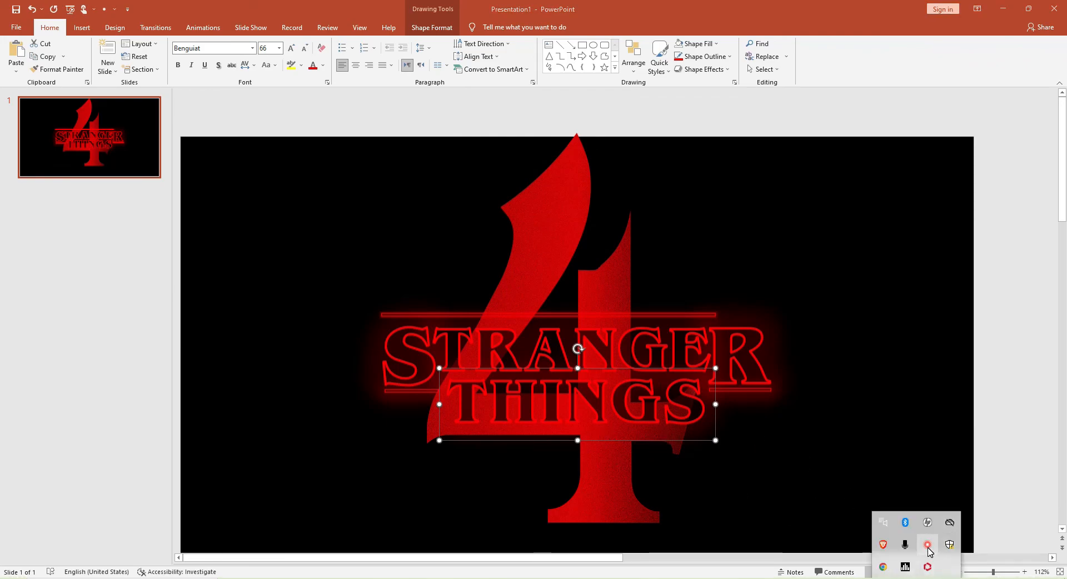
click(933, 549)
click(919, 533)
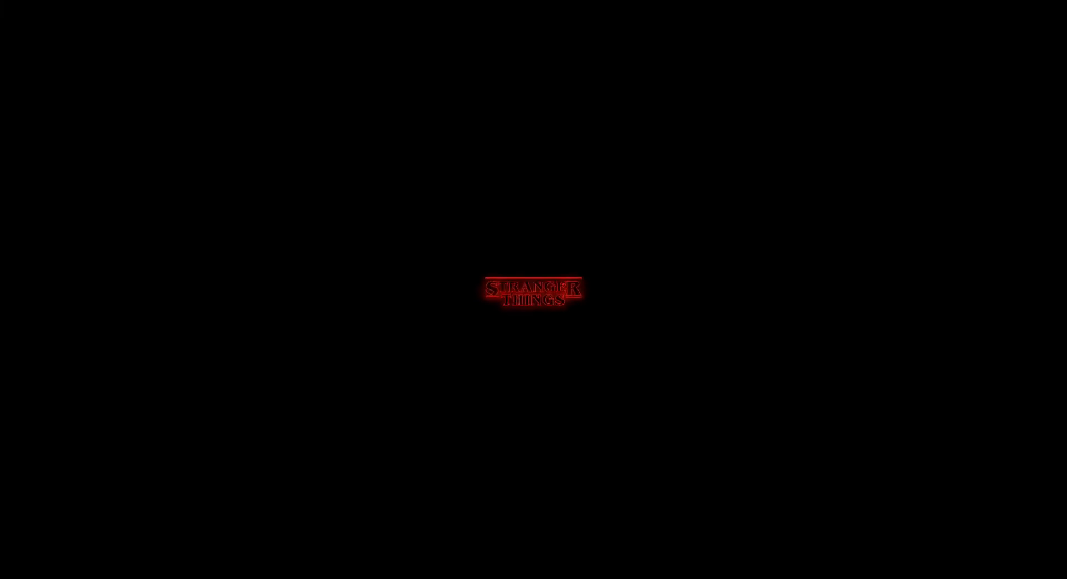